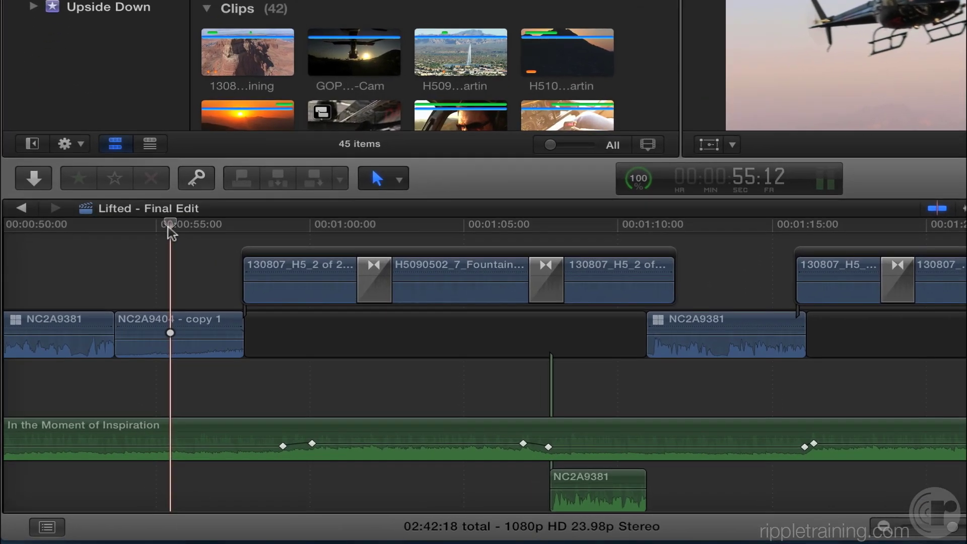
Step: Scrub the playhead forward to about 56:20 and select the Fountain Hills Geyser clip in the browser
mouse_move(170, 231)
mouse_down()
mouse_move(198, 229)
mouse_move(145, 250)
mouse_move(69, 242)
mouse_move(164, 243)
mouse_move(74, 244)
mouse_move(159, 237)
mouse_move(183, 224)
mouse_up()
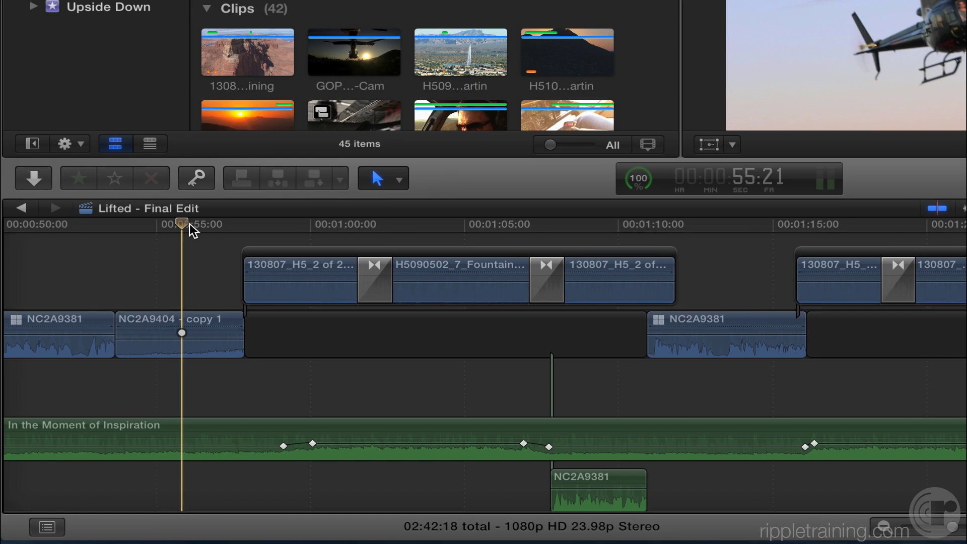
drag(190, 223, 422, 225)
scroll(438, 340, up, 3)
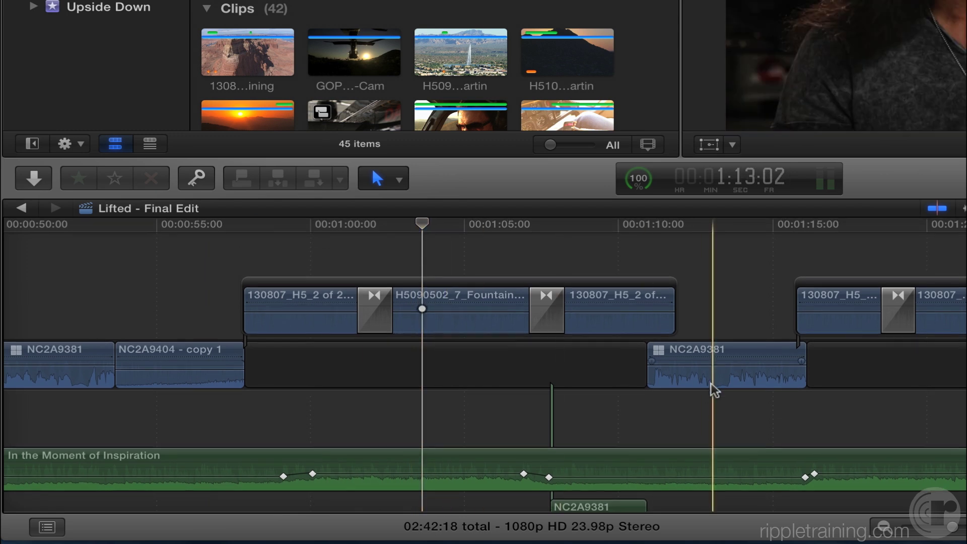
click(466, 53)
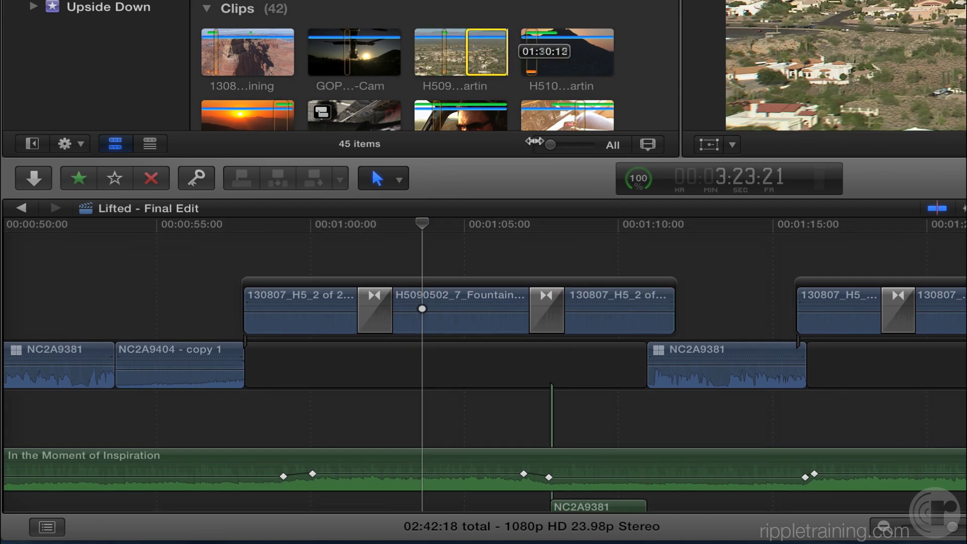
scroll(474, 45, down, 1)
Step: Connect the Fountain Hills clip near 1:01:00, preview it from 55:21, then delete it
drag(487, 37, 390, 237)
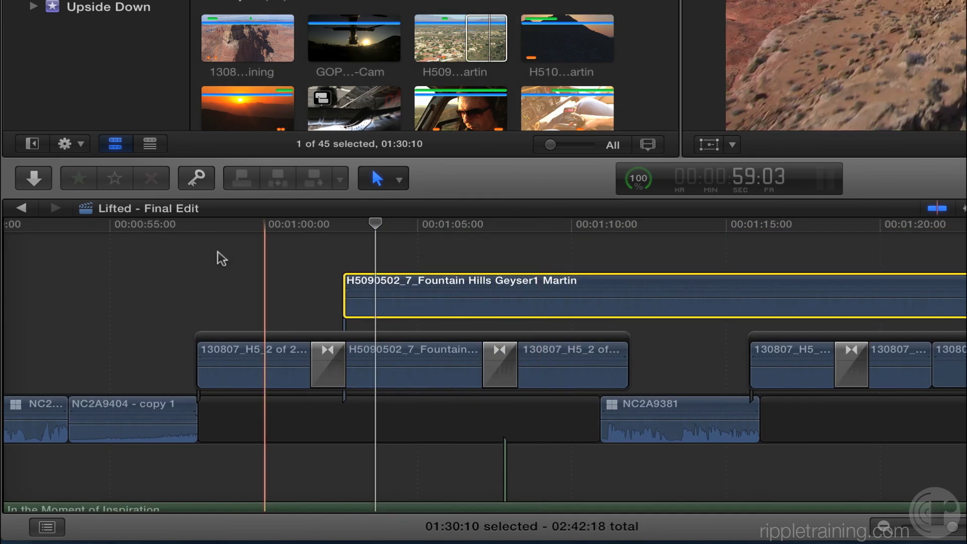
click(166, 242)
click(135, 226)
drag(135, 225, 133, 273)
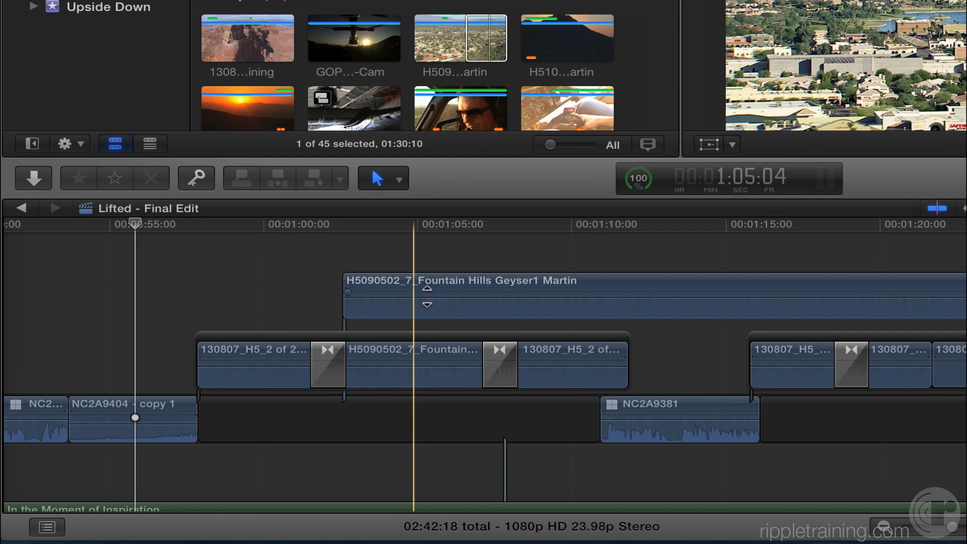
click(407, 305)
key(Delete)
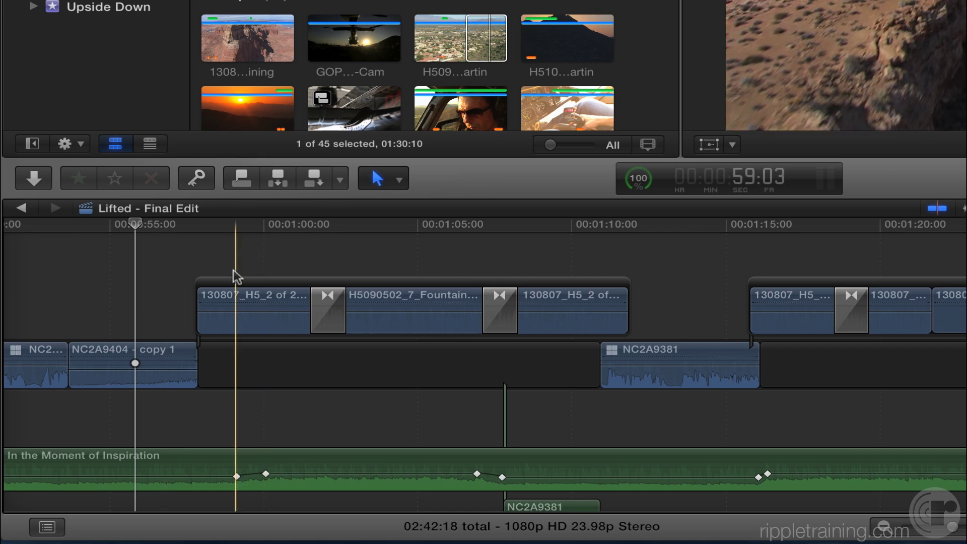
Step: Park the playhead at about 59:13–59:17 over the first 130807 aerial clip
scroll(206, 230, right, 5)
click(162, 222)
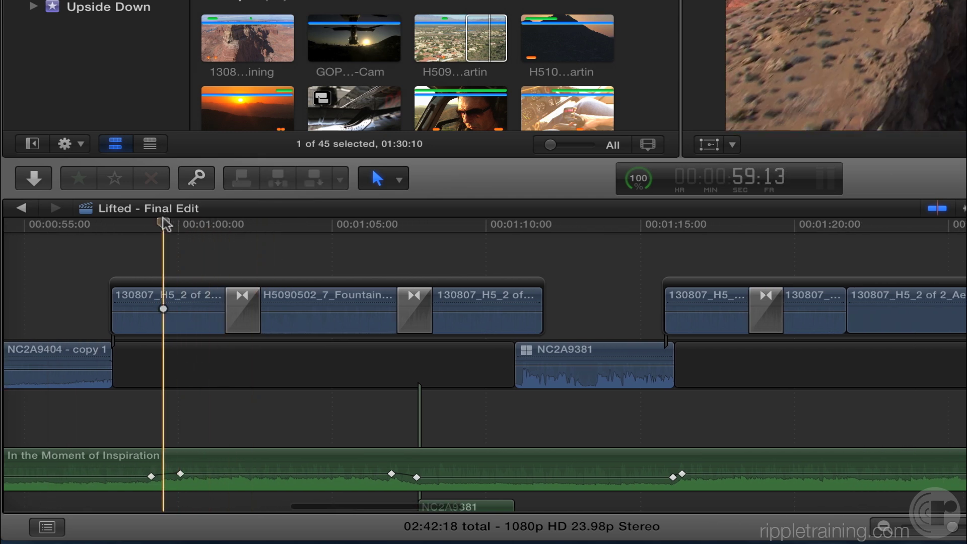
mouse_move(162, 223)
mouse_down()
mouse_move(287, 225)
mouse_move(83, 227)
mouse_move(168, 226)
mouse_up()
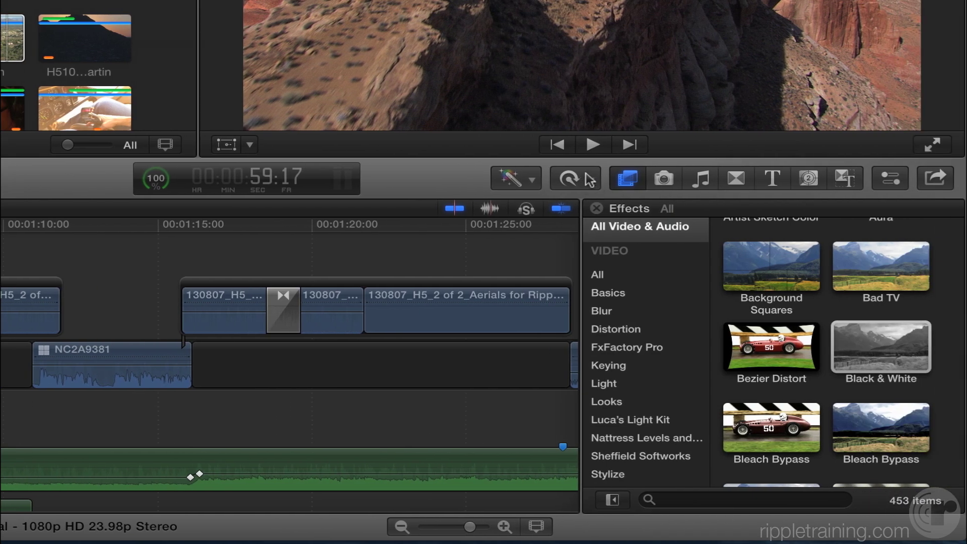
Step: Retime the aerial clip to Slow 50% and play it back from about 55 seconds
click(592, 180)
mouse_move(706, 202)
click(799, 202)
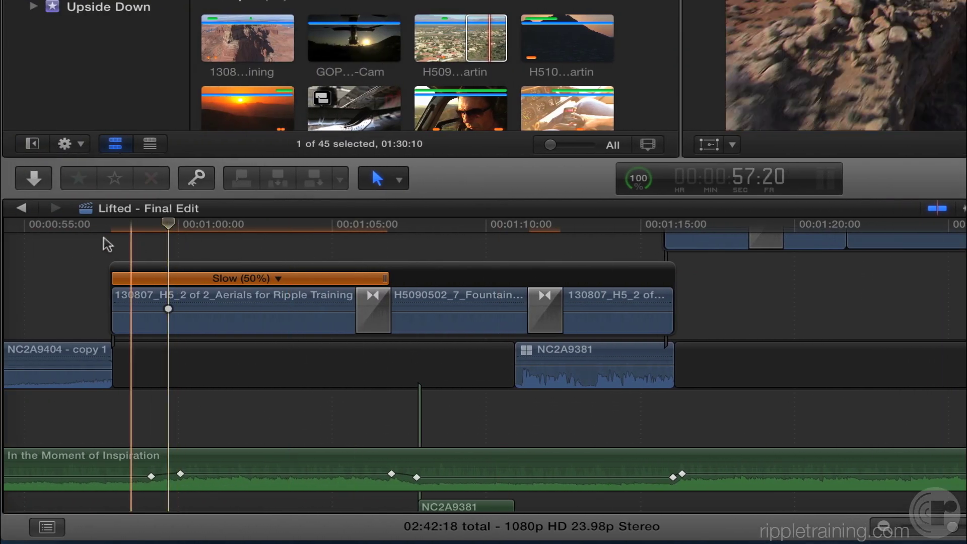
click(95, 239)
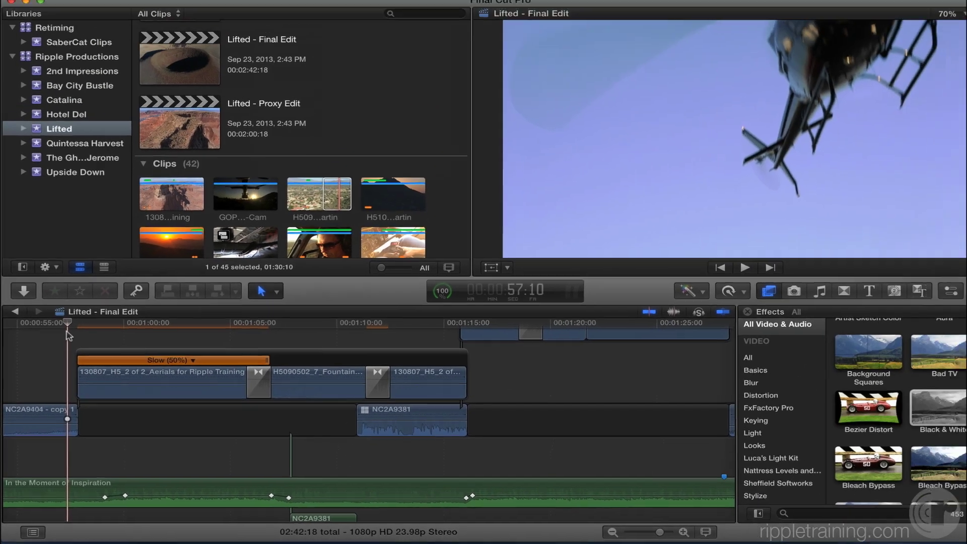
key(space)
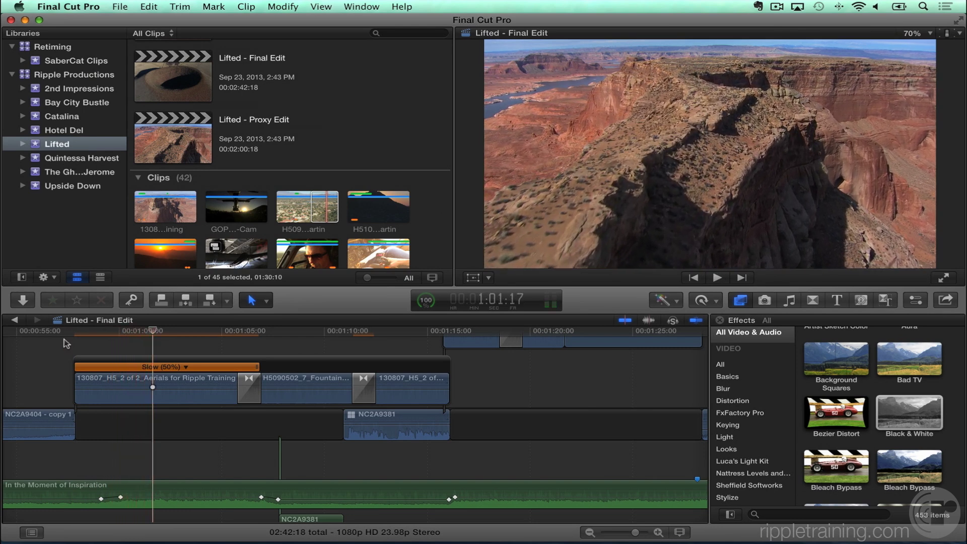
Step: Reset the aerial clip to Normal 100% speed and park the playhead on the horses clip at 1:24:15
key(shift+n)
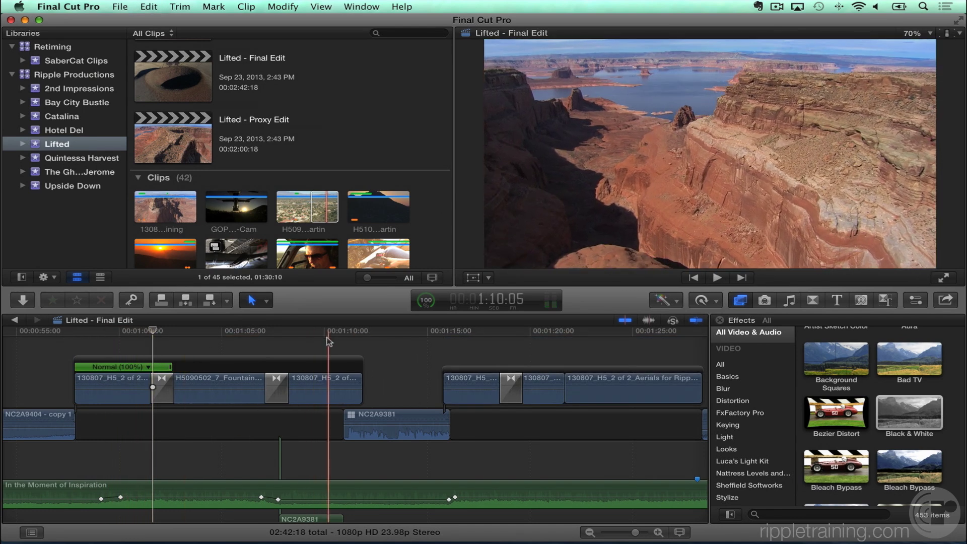
scroll(324, 341, right, 1)
scroll(322, 341, right, 5)
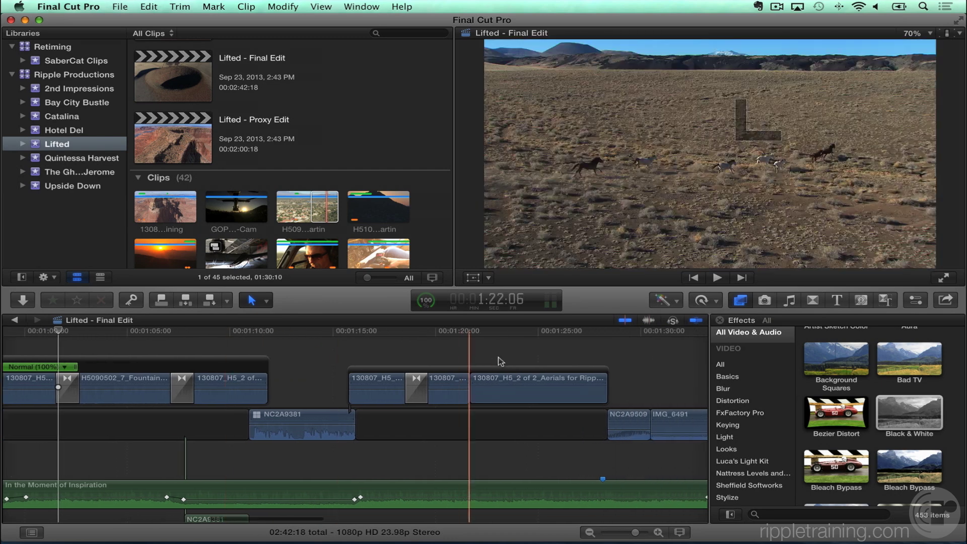
click(535, 359)
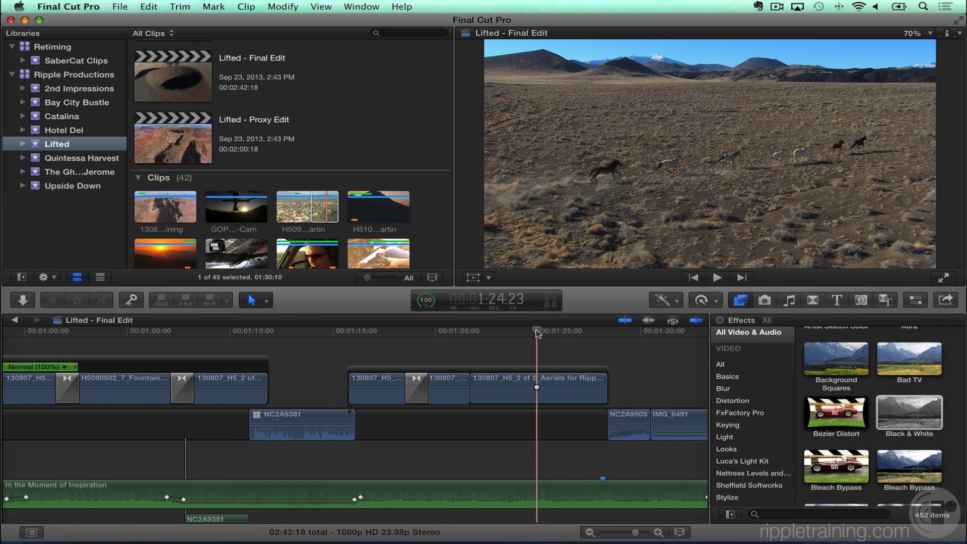
drag(537, 333, 531, 333)
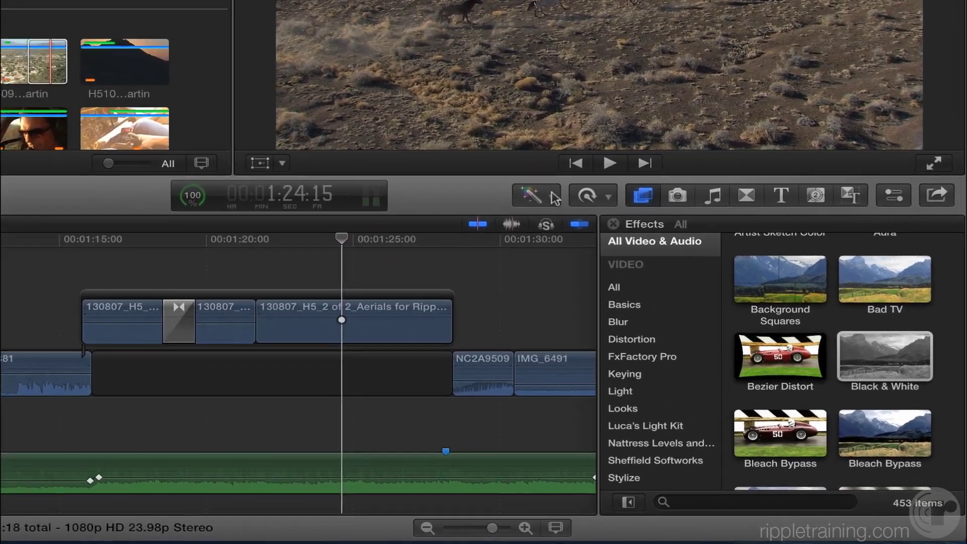
Step: Open the Color Board for the horses clip and adjust its Global saturation
click(677, 301)
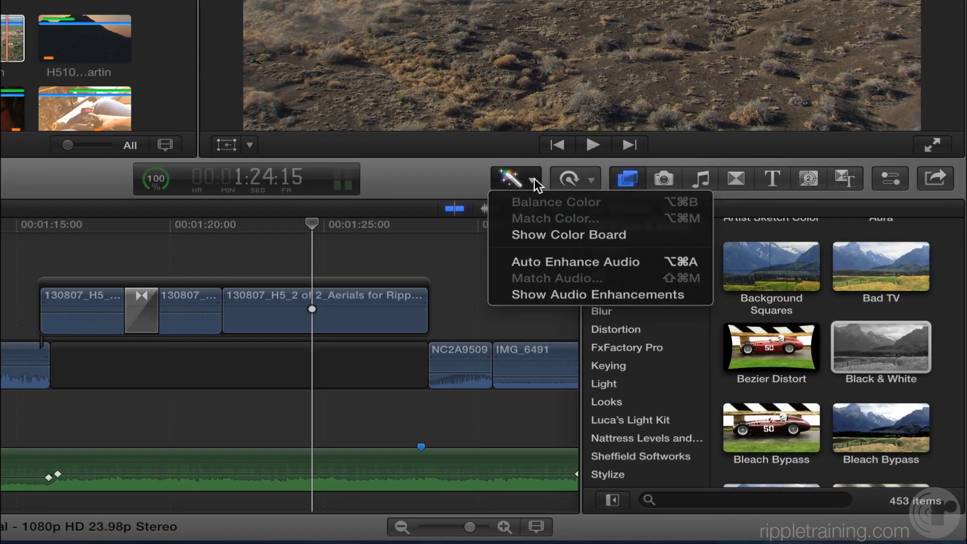
click(539, 238)
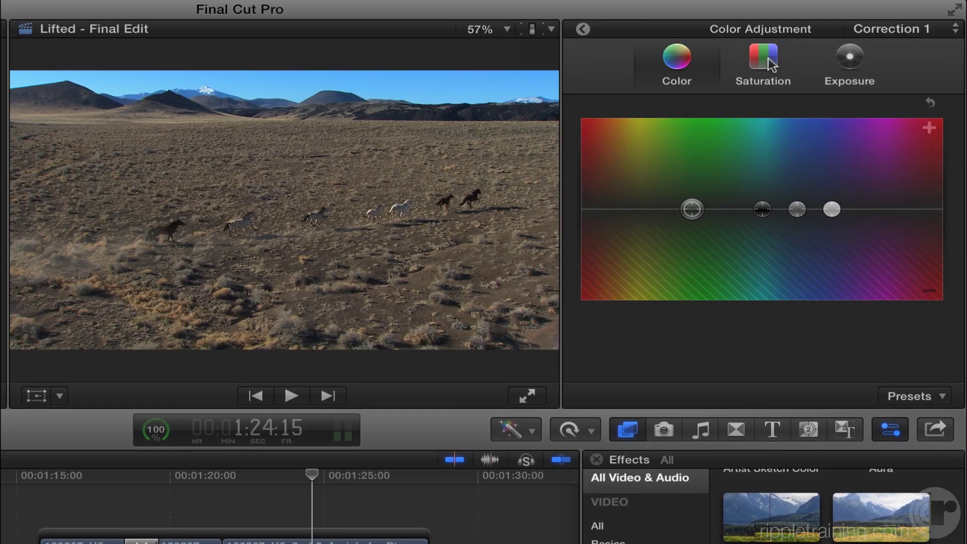
click(770, 63)
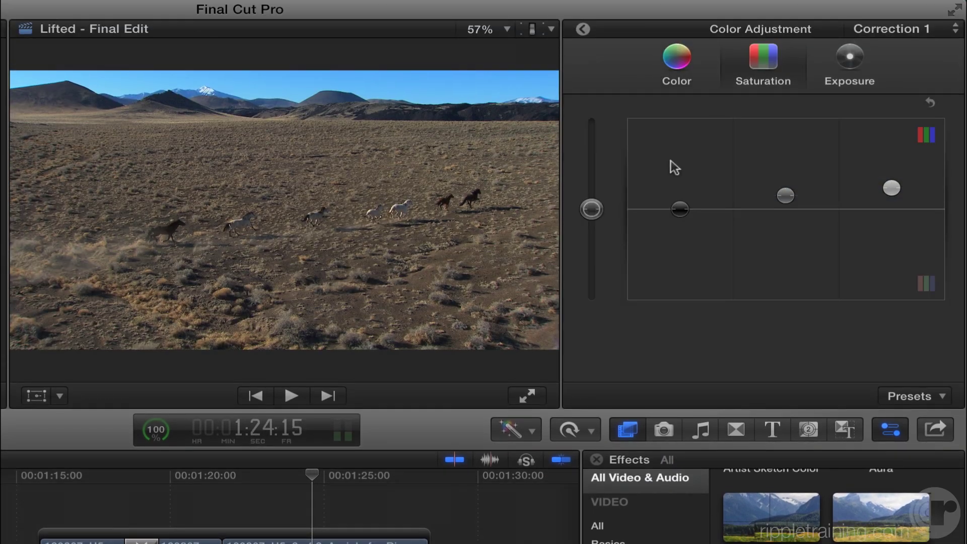
drag(591, 207, 591, 282)
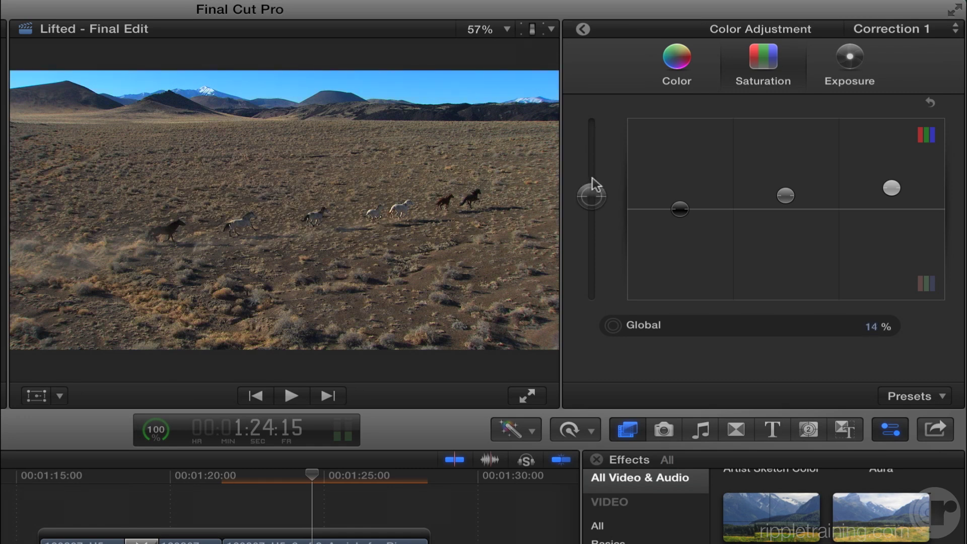
drag(597, 173, 602, 197)
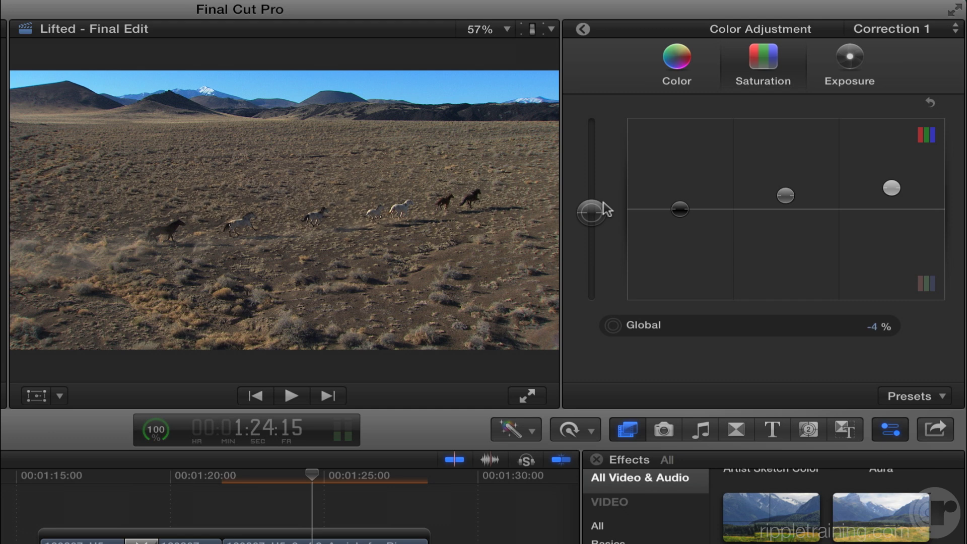
Step: Shift the Global color slightly toward green, then view the Video inspector at 1:24:07
click(693, 67)
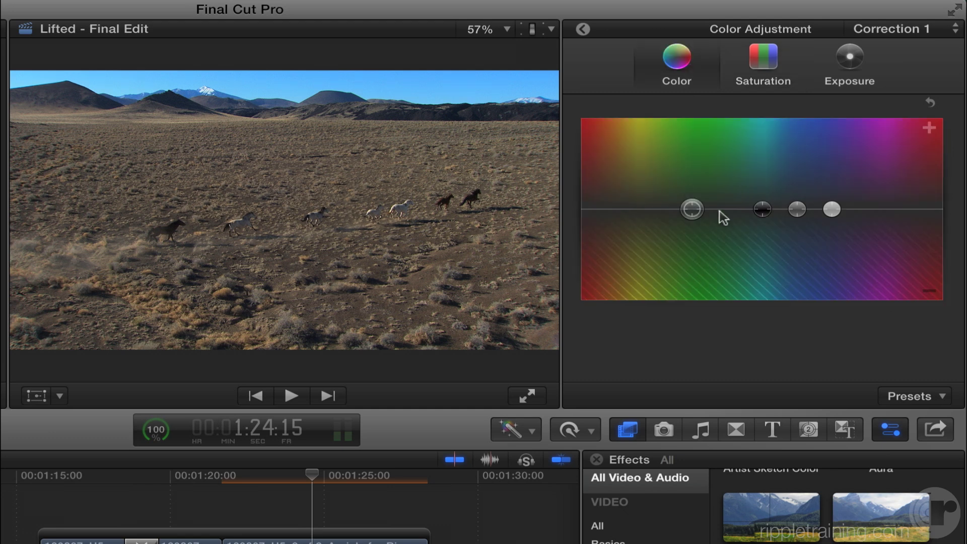
drag(692, 208, 667, 208)
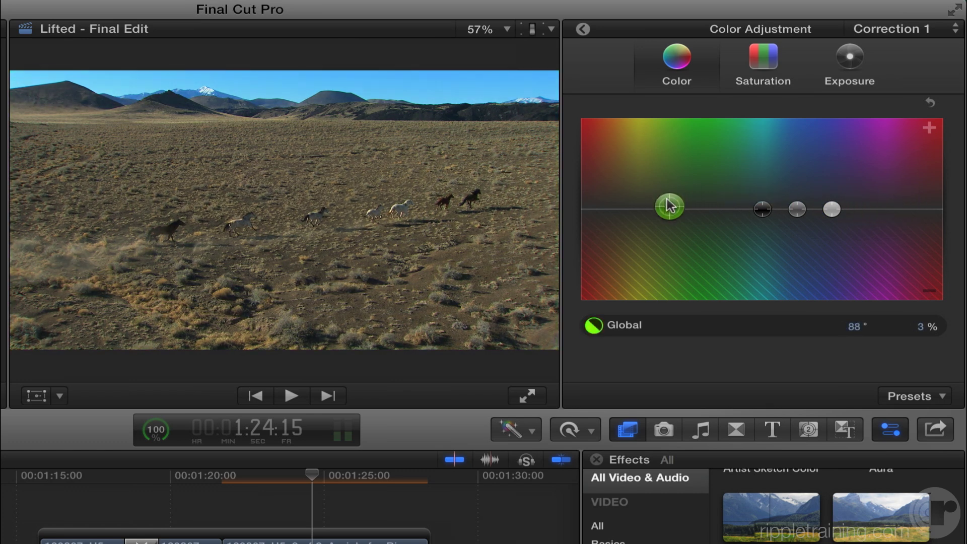
click(583, 29)
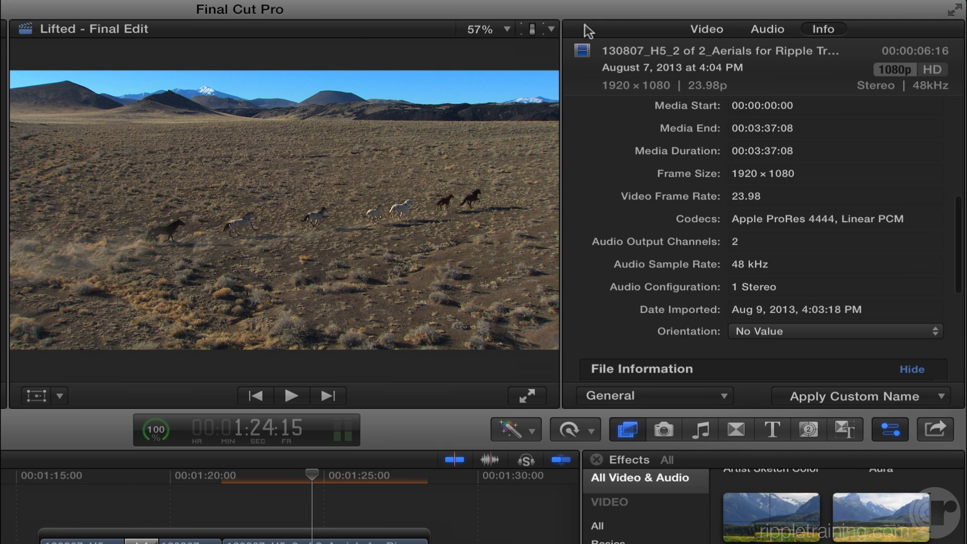
click(699, 30)
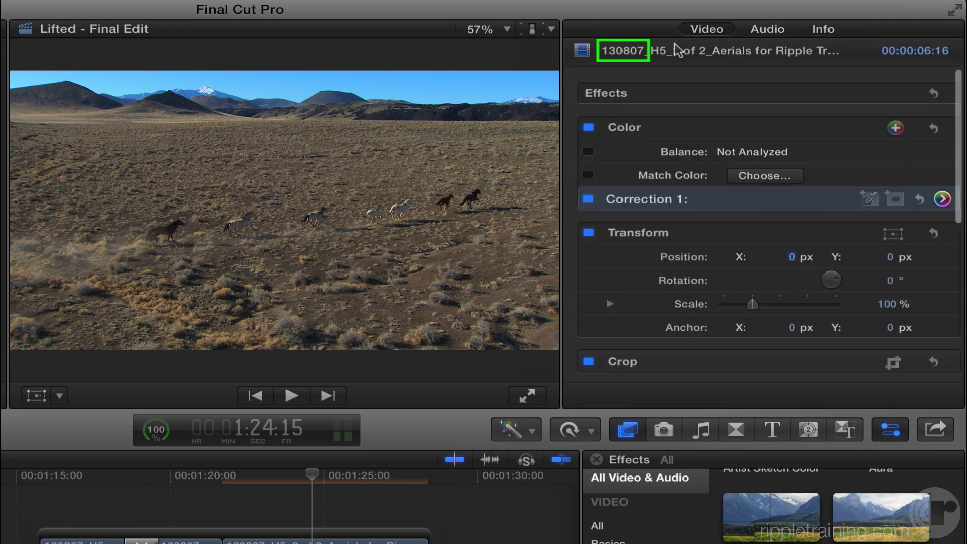
click(300, 475)
Step: Move the playhead past 1:29:13 and NC2A9509 into the IMG_6491 cockpit shot
drag(301, 475, 462, 503)
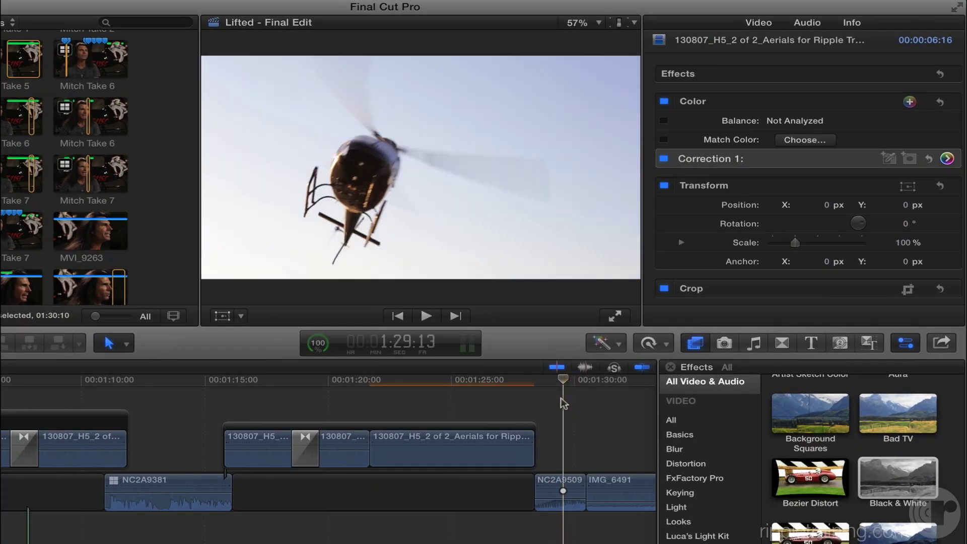
drag(562, 398, 560, 398)
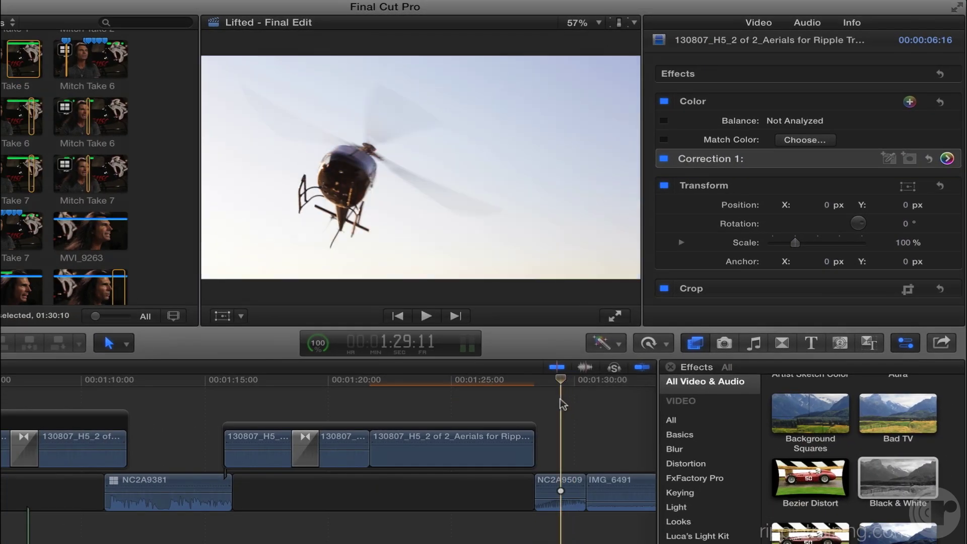
scroll(560, 398, right, 5)
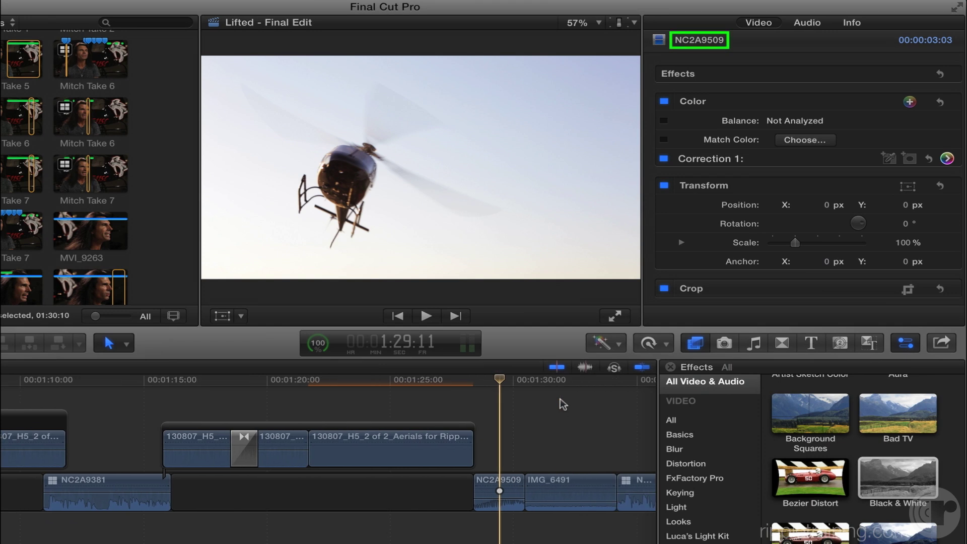
mouse_move(507, 383)
mouse_down()
mouse_move(457, 384)
mouse_move(594, 392)
mouse_move(519, 385)
mouse_up()
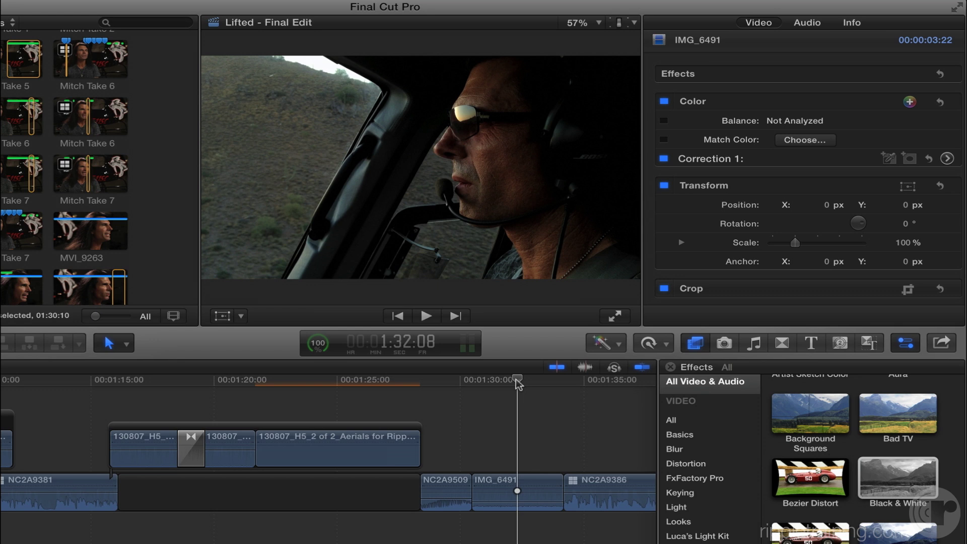
Step: Return the playhead to the horses shot, enable skimming, and scroll the Effects browser to Cast
scroll(519, 384, left, 1)
drag(519, 377, 359, 378)
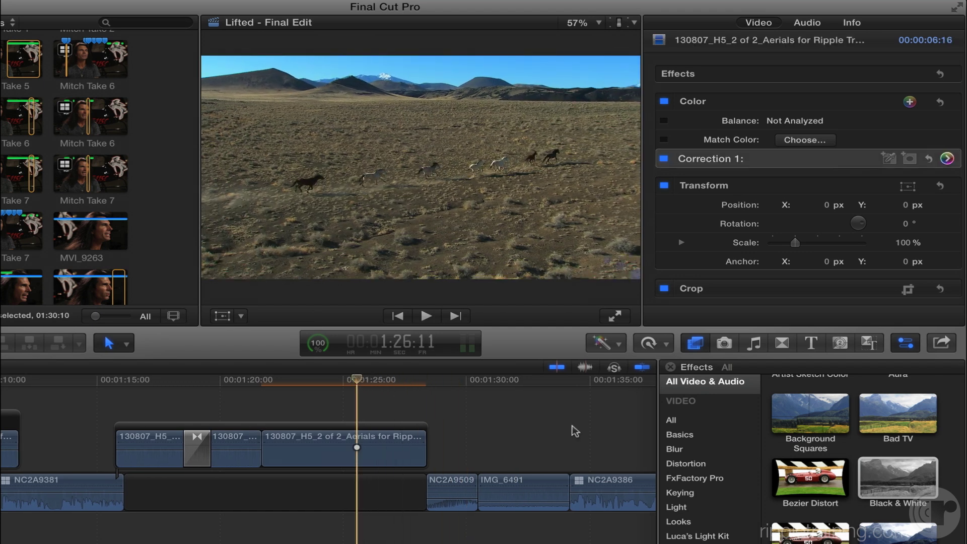
key(s)
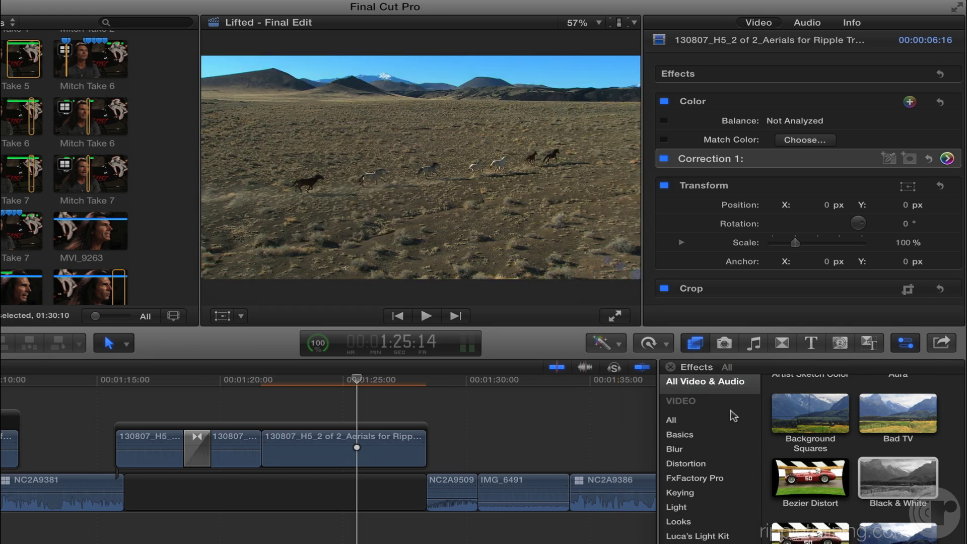
scroll(907, 491, down, 3)
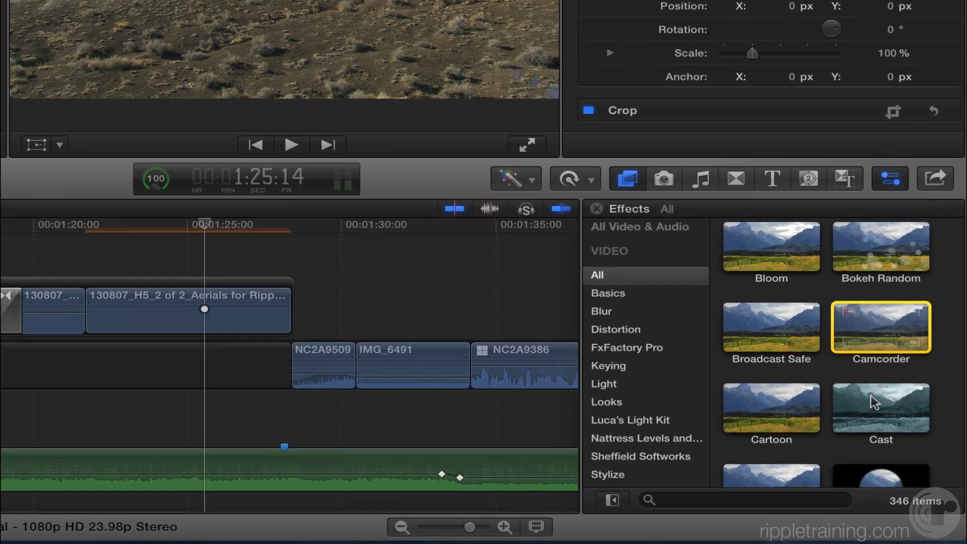
Step: Apply Cast to IMG_6491 with Amount 62.34 and orange midtones, then return to the horses shot
drag(875, 403, 437, 365)
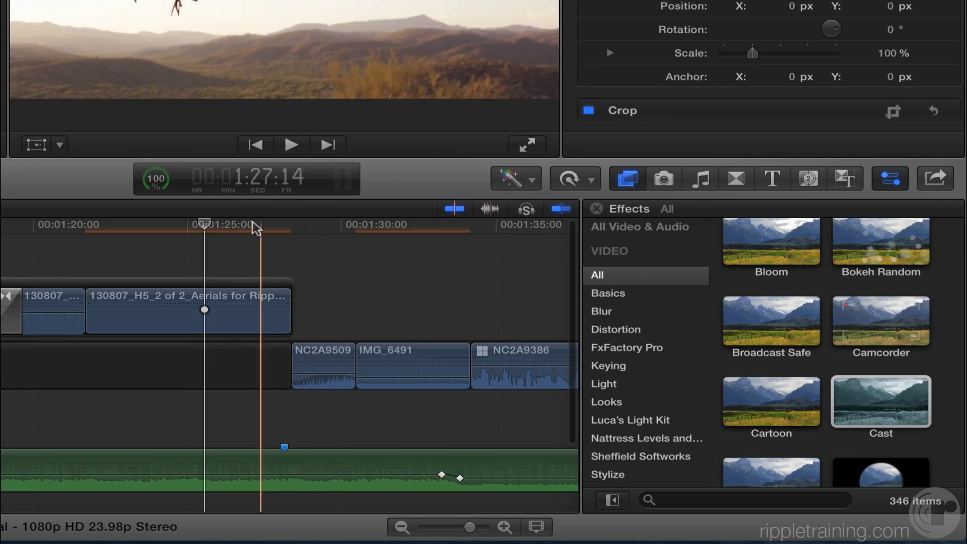
drag(253, 225, 410, 234)
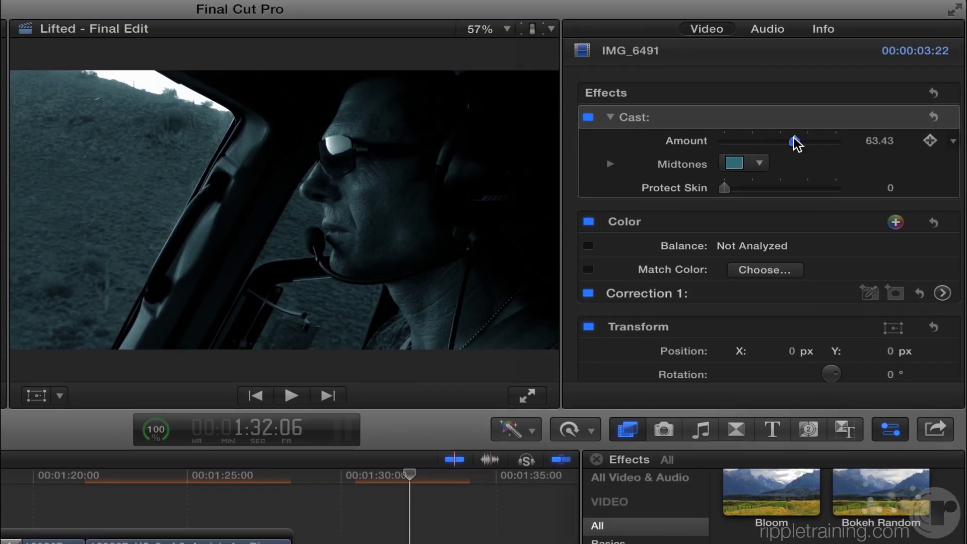
drag(796, 144, 748, 77)
click(738, 162)
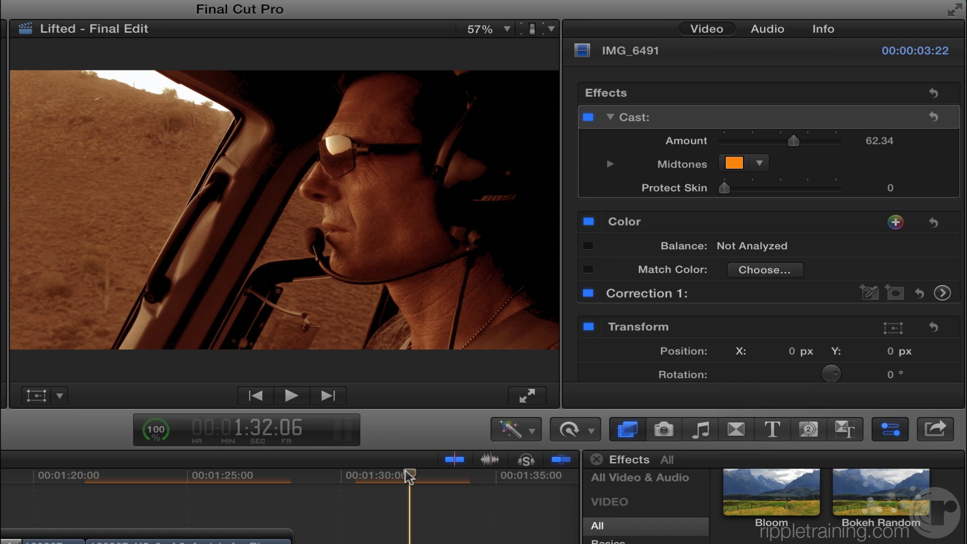
drag(409, 476, 116, 487)
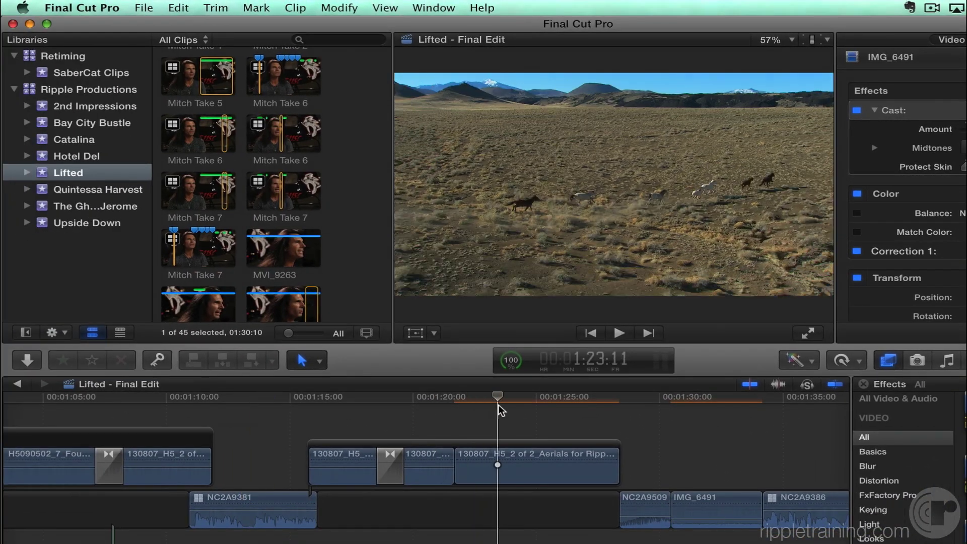
Step: Select the 14:09 favourite range on sunset clip NC2A9424, then refocus the timeline
scroll(330, 177, up, 3)
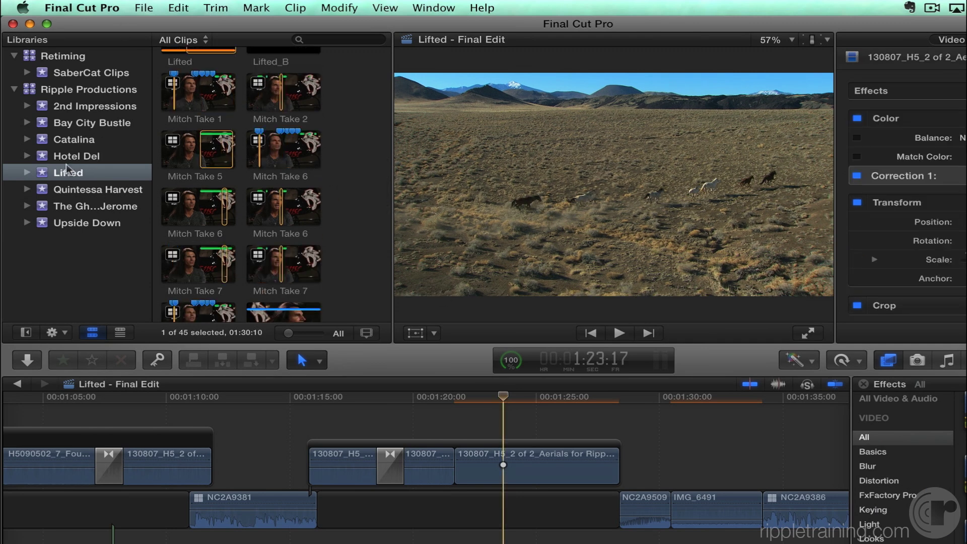
scroll(262, 181, down, 2)
scroll(263, 181, down, 10)
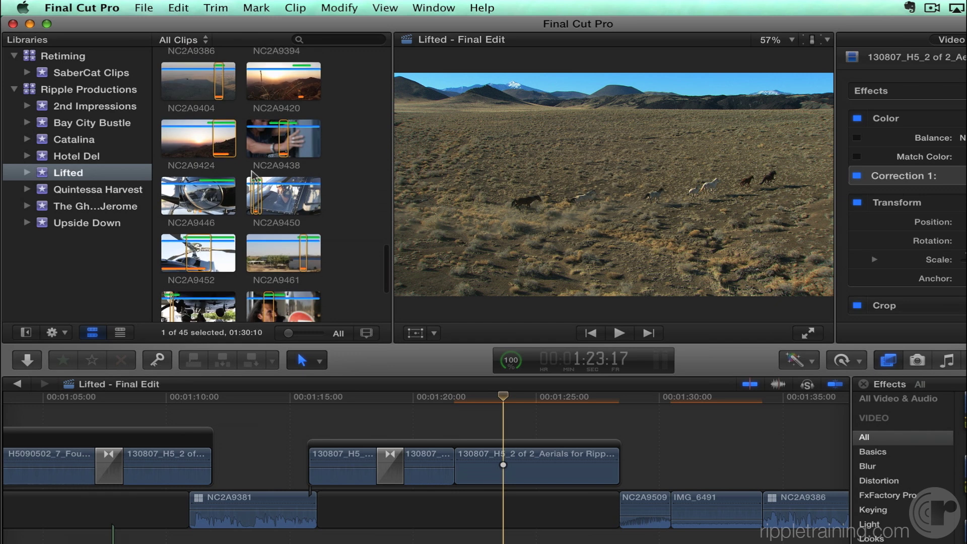
click(201, 122)
scroll(201, 122, down, 2)
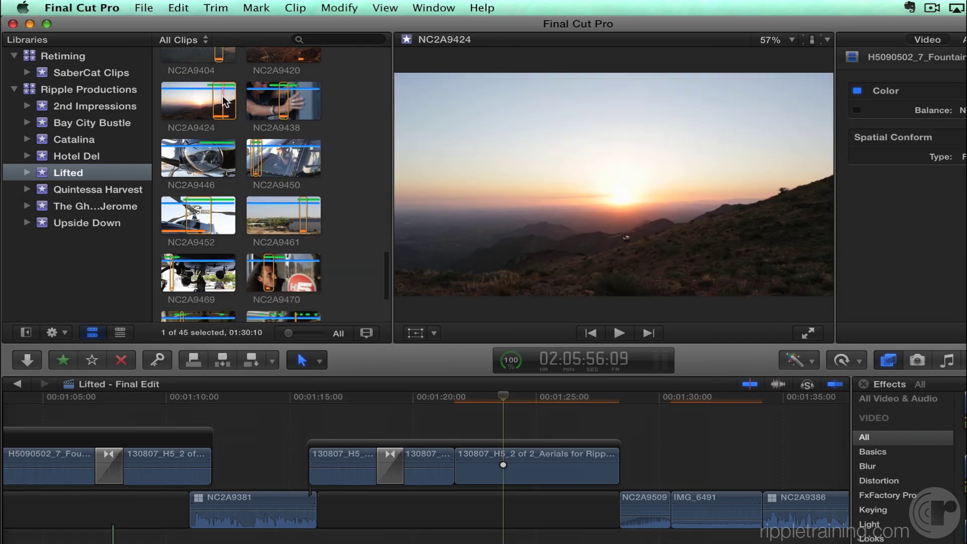
click(224, 101)
click(456, 423)
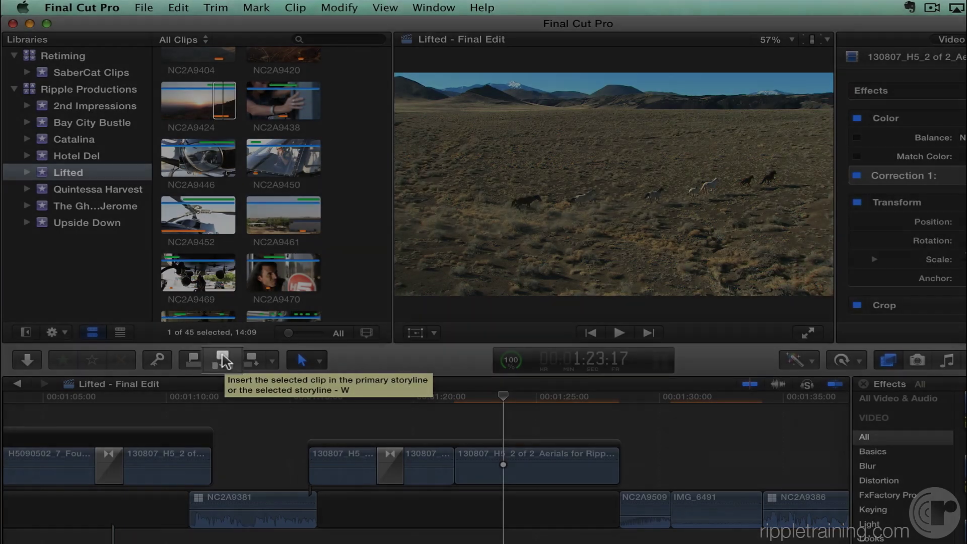
click(223, 359)
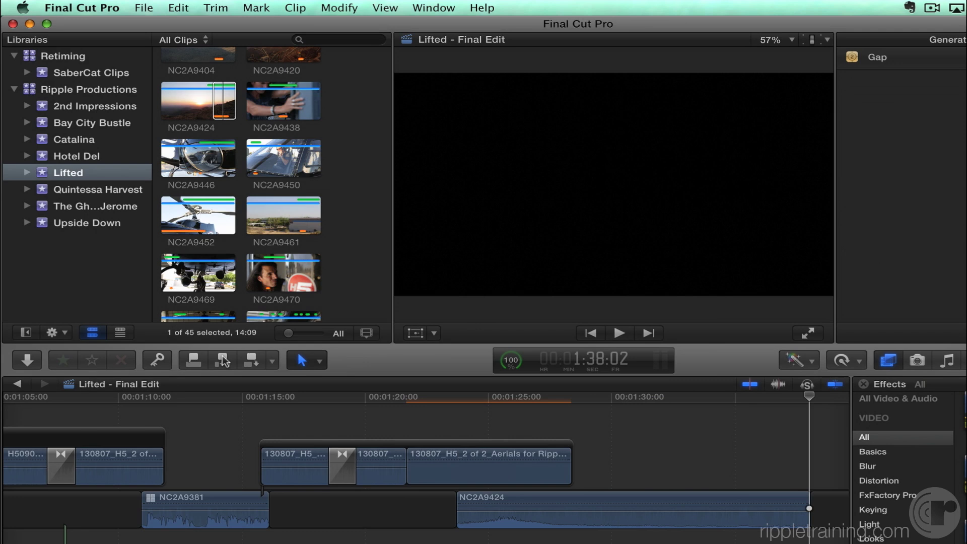
key(super+z)
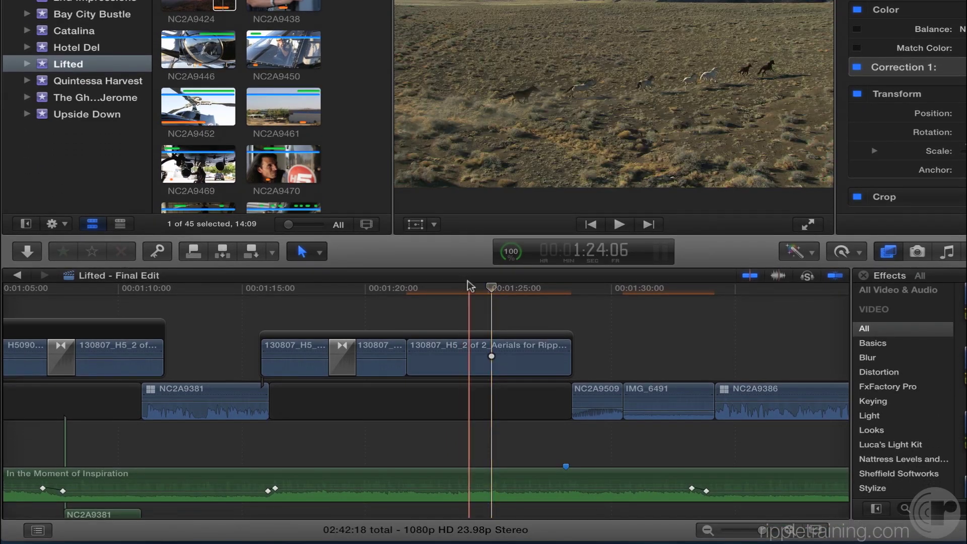
Step: Select IMG_6491 for its Cast settings, then play and zoom around the horses shot near 1:24:05
click(676, 405)
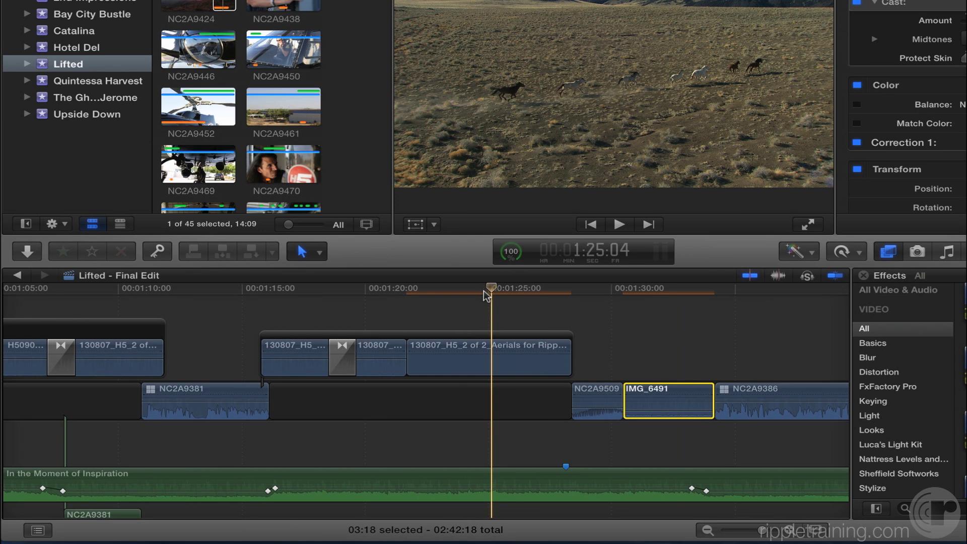
key(space)
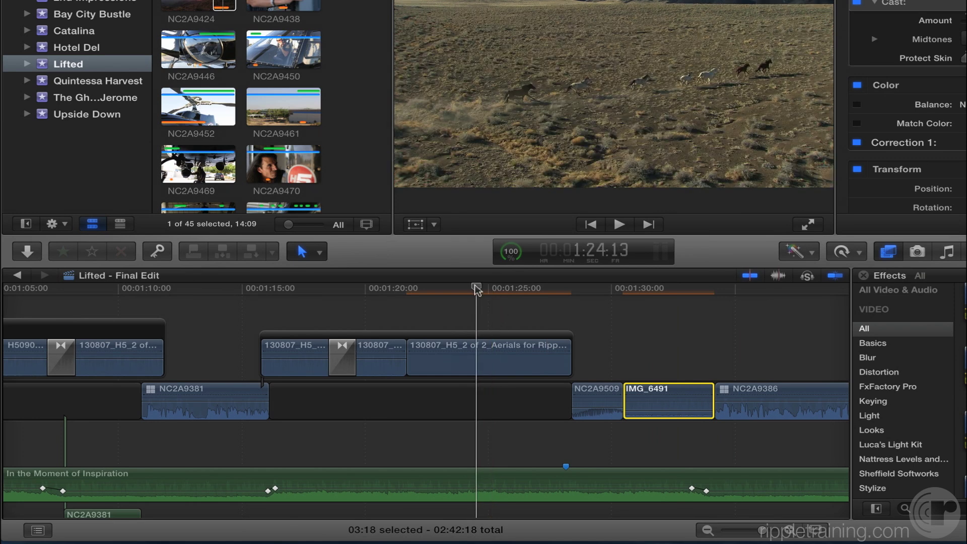
drag(499, 291, 474, 292)
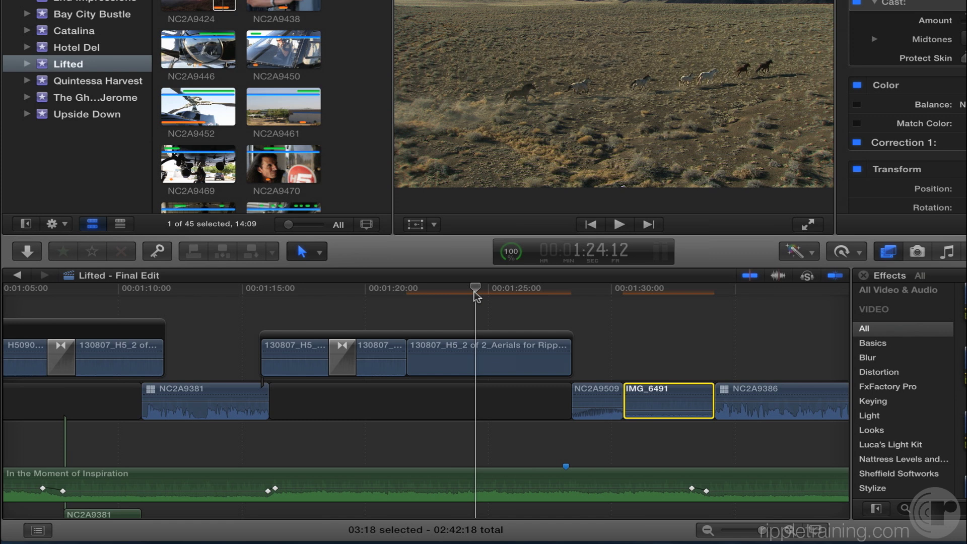
key(super+equal)
key(super+equal)
key(super+equal)
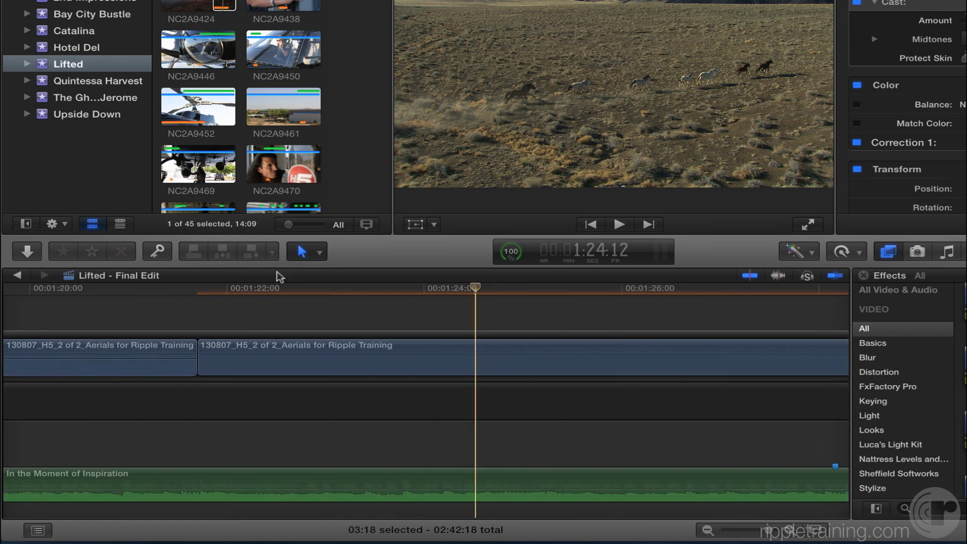
drag(479, 293, 442, 295)
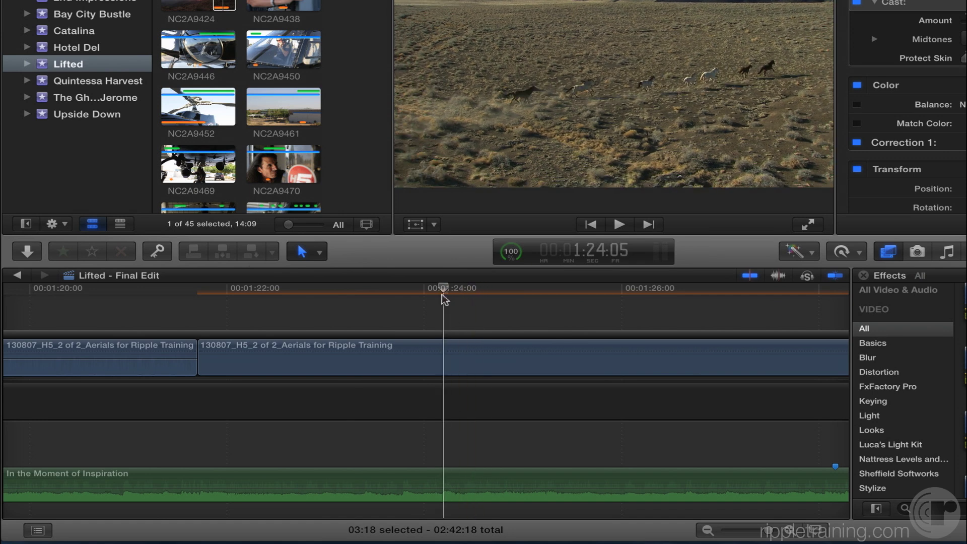
scroll(443, 298, right, 10)
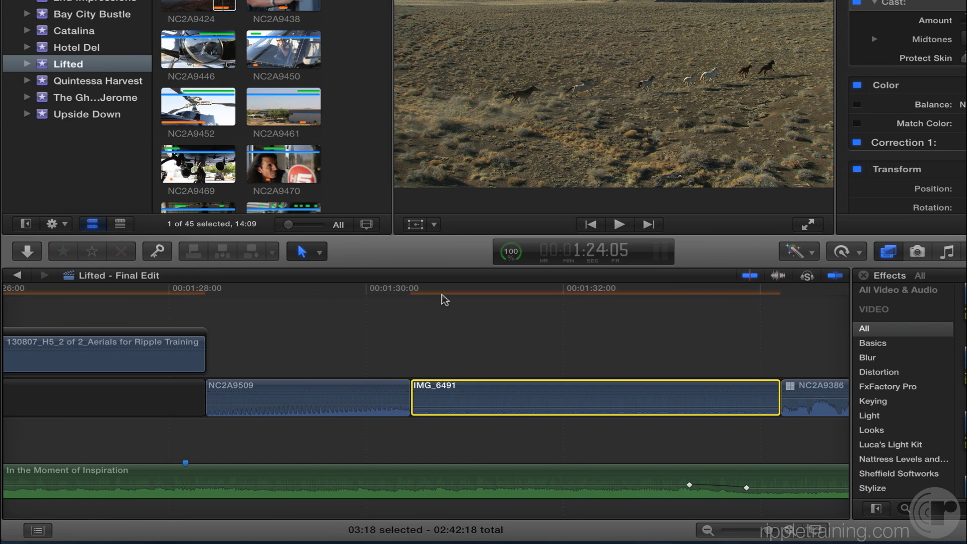
key(super+minus)
key(super+minus)
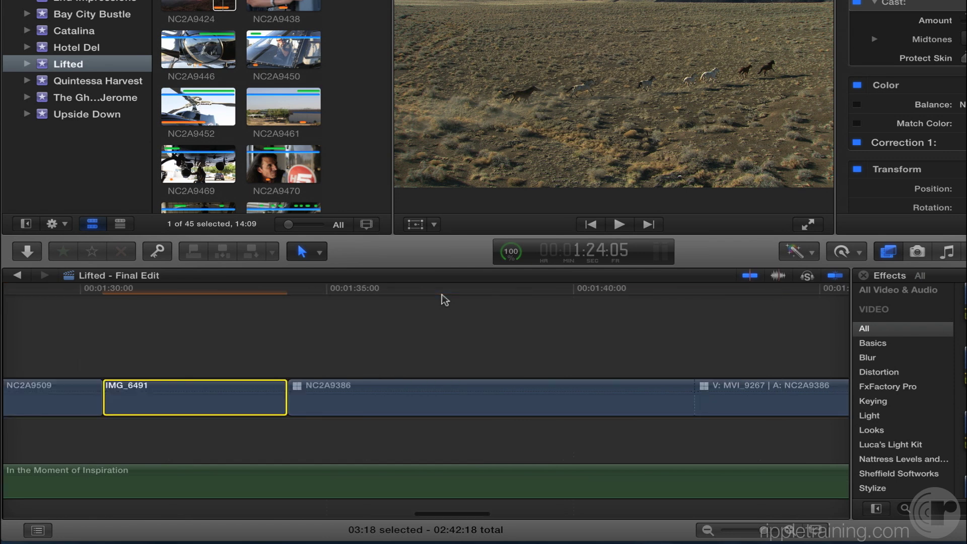
scroll(444, 299, left, 8)
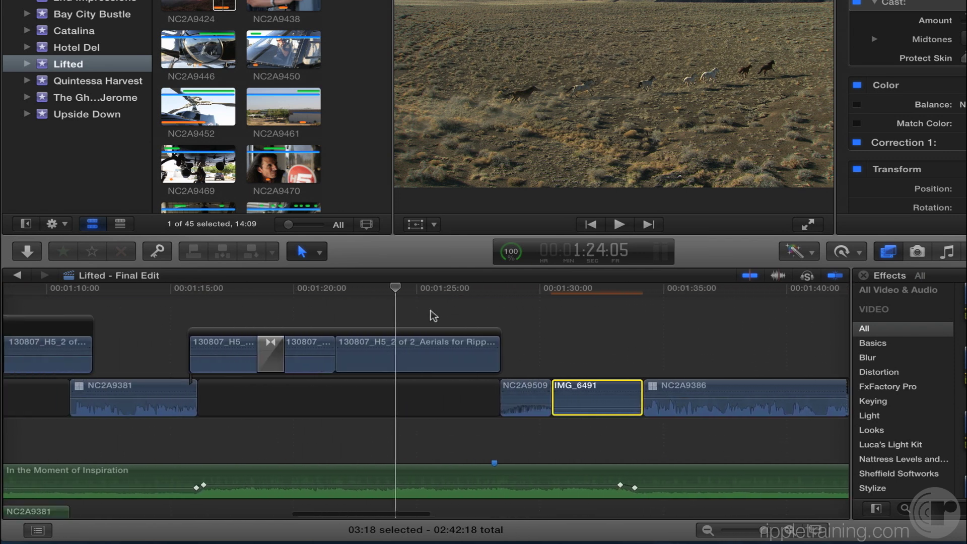
drag(401, 291, 407, 291)
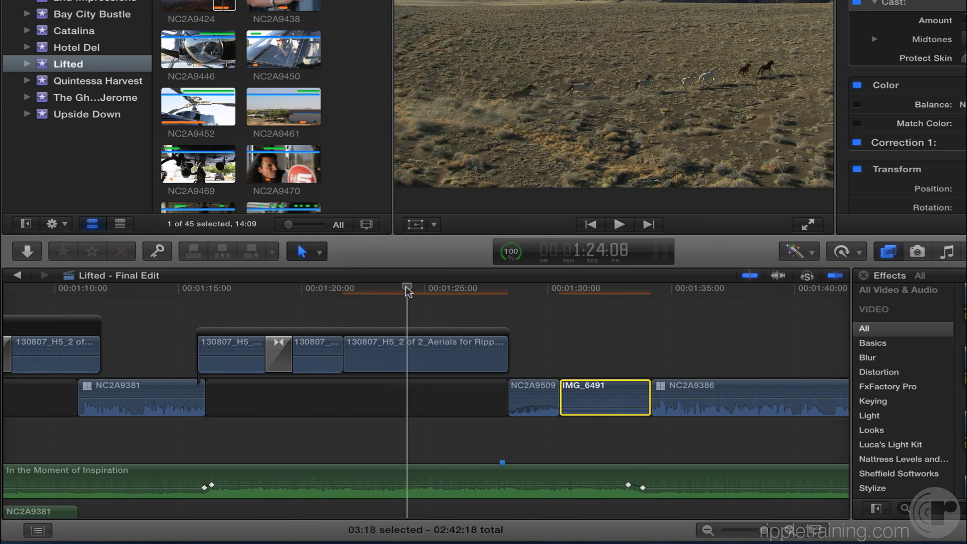